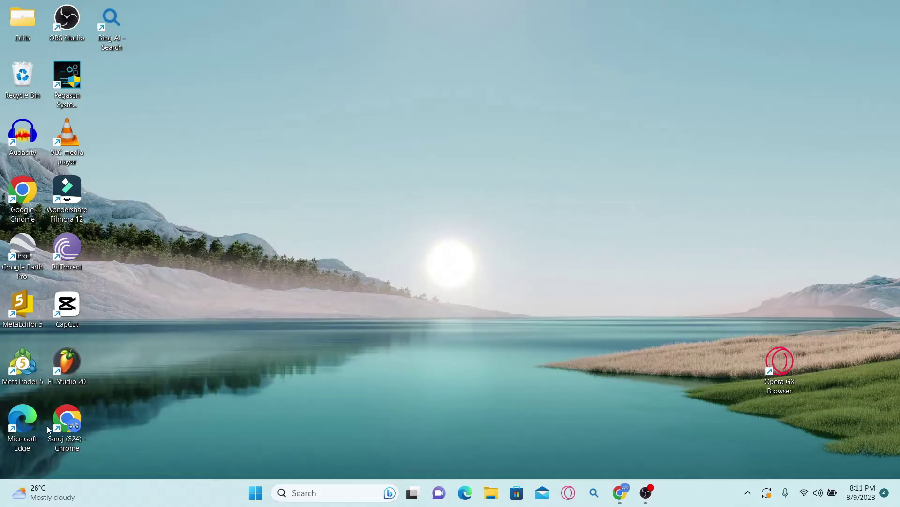
{"action": "double_click", "coordinate": [67, 423]}
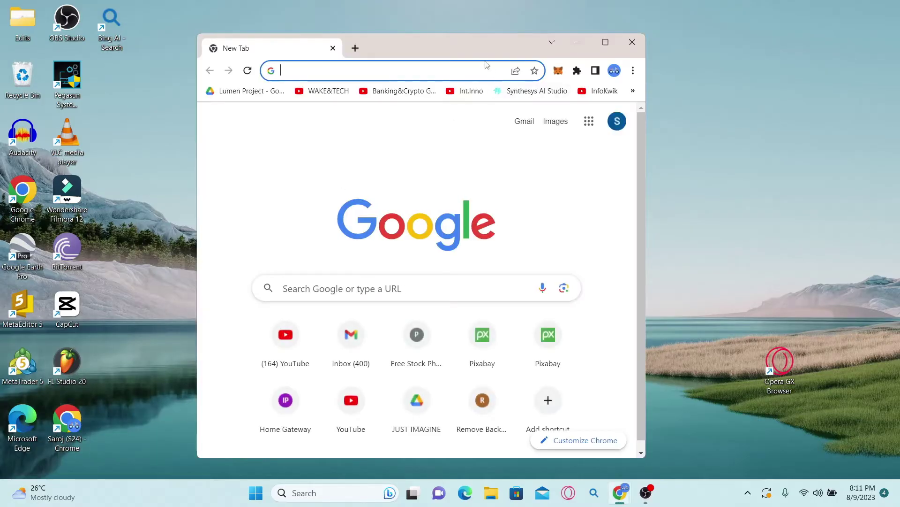
{"action": "double_click", "coordinate": [478, 53]}
{"action": "type", "text": "https://paperlessemployee.com/Dollartree"}
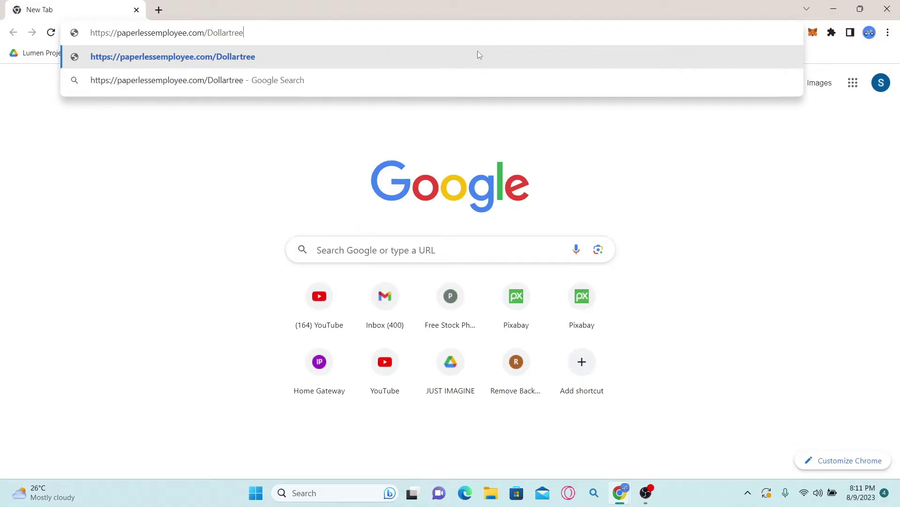
{"action": "key", "text": "Return"}
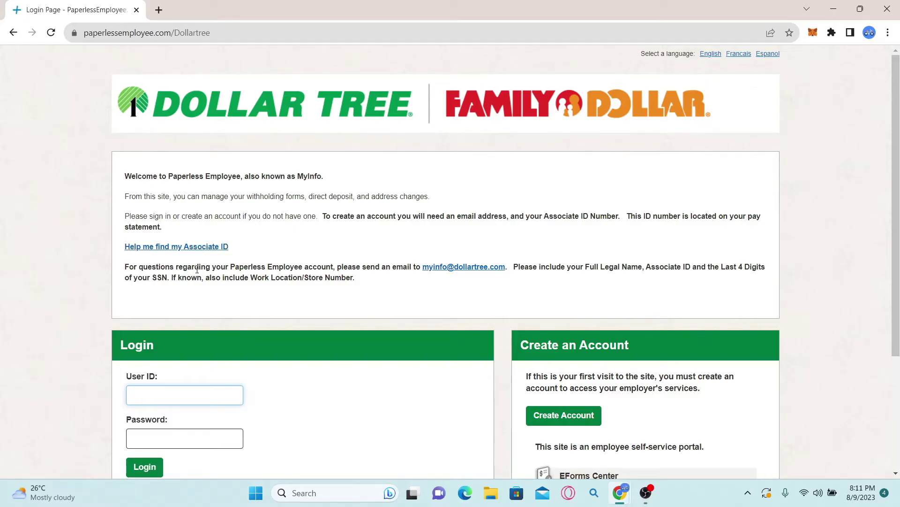
{"action": "scroll", "coordinate": [158, 394], "scroll_direction": "down", "scroll_amount": 2}
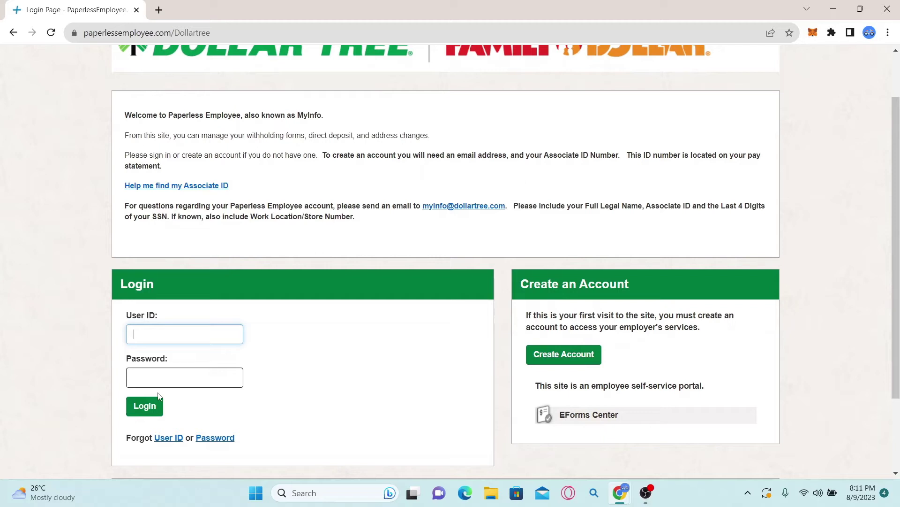
Move from the User ID field to the Password field to enter the password.
{"action": "key", "text": "Tab"}
{"action": "type", "text": "••••••••••••••••••••"}
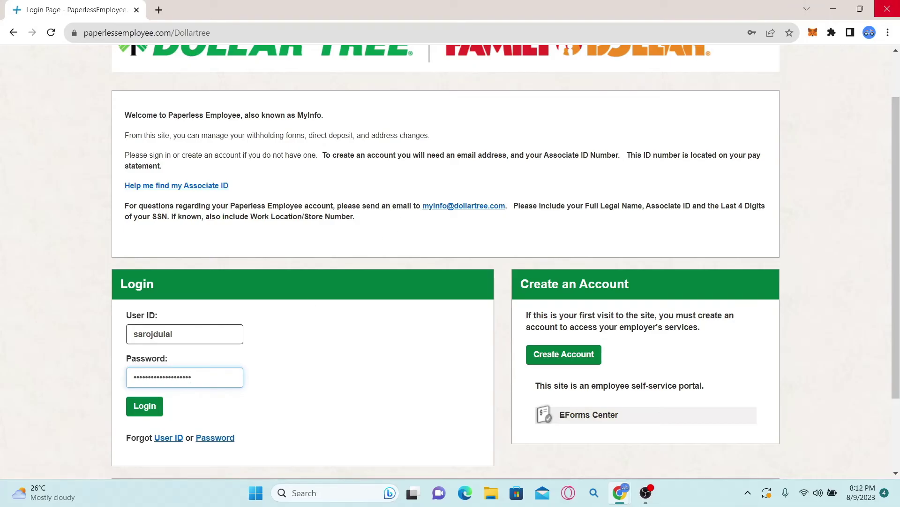
Close the Chrome window showing the filled-in Paperless Employee login page.
{"action": "left_click", "coordinate": [888, 9]}
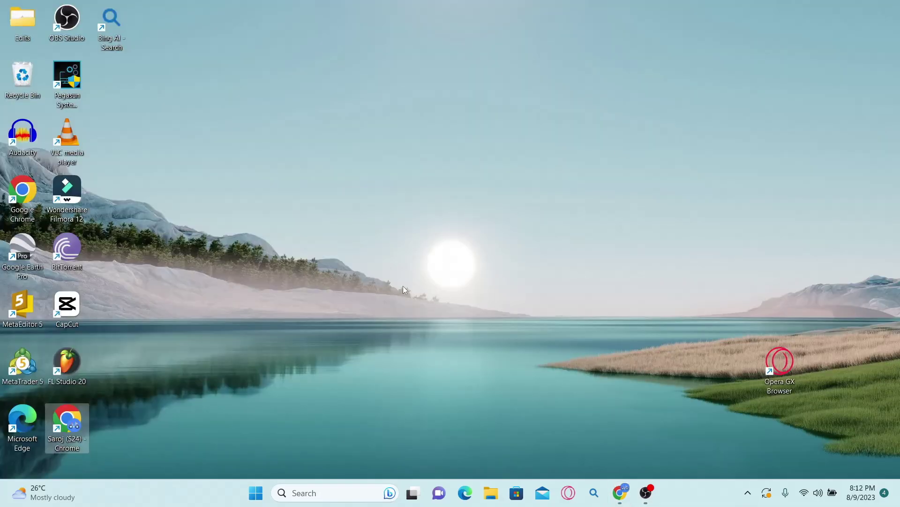